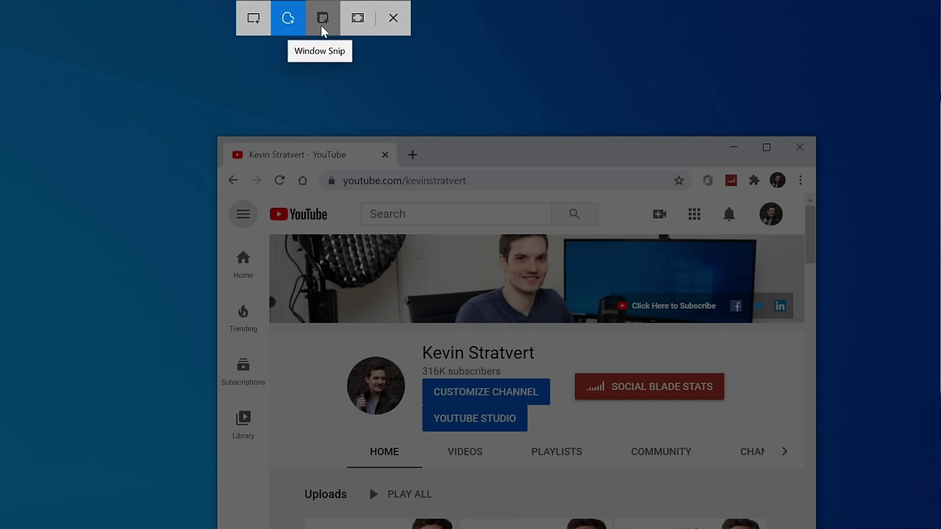
- Try the window and freeform snip modes, then bring up the Pencil's colour and size options
left_click(323, 19)
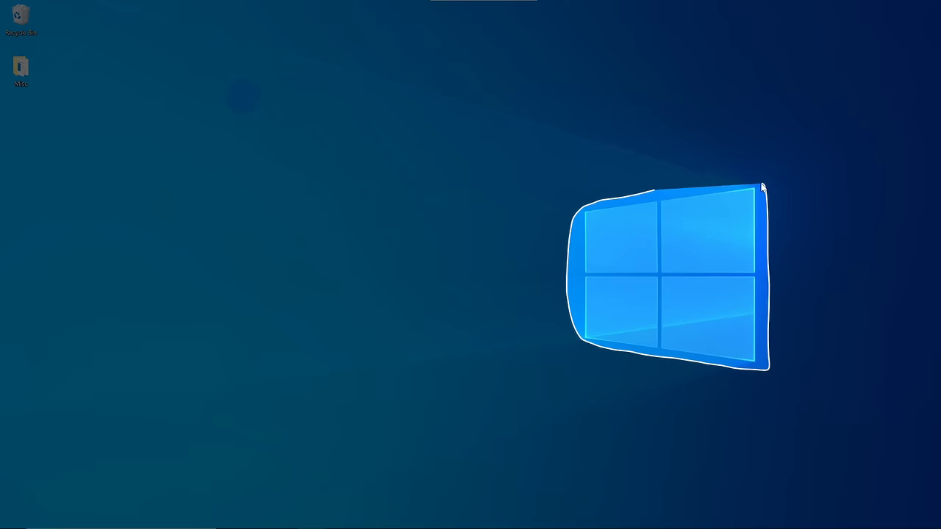
left_click_drag(762, 187, 698, 177)
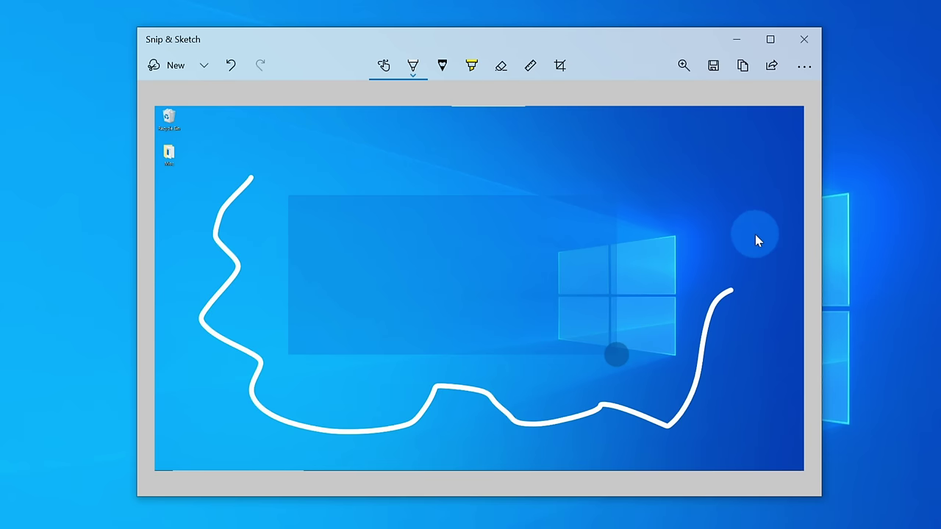
left_click(442, 68)
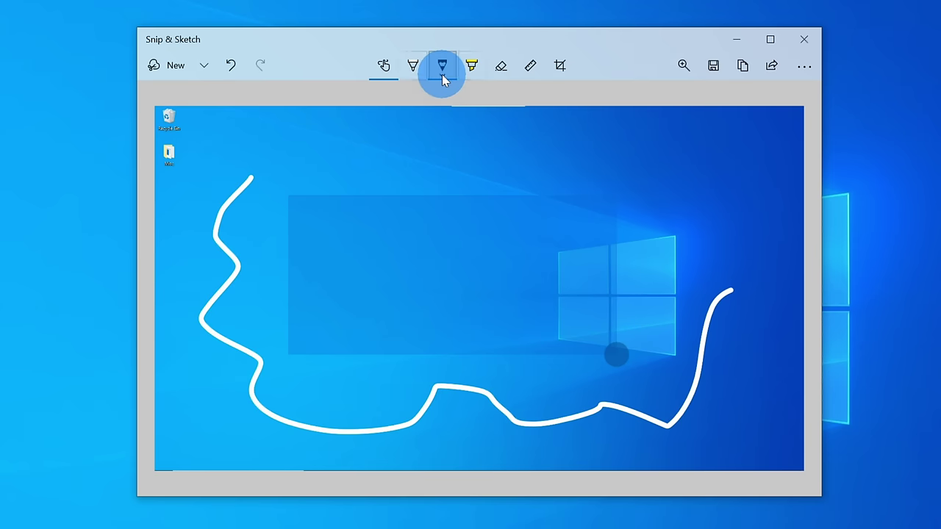
left_click(442, 75)
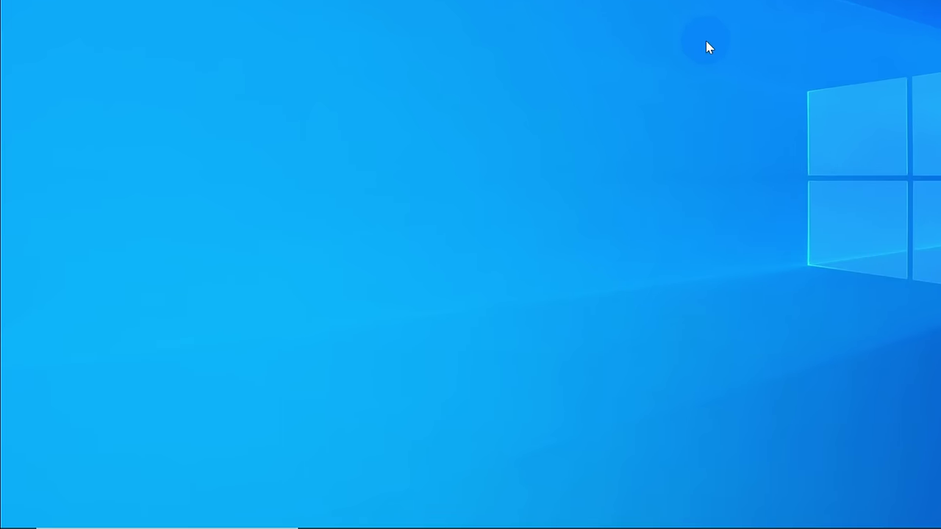
- Search Windows for 'snip &' and launch Snip & Sketch from the results
mouse_move(115, 514)
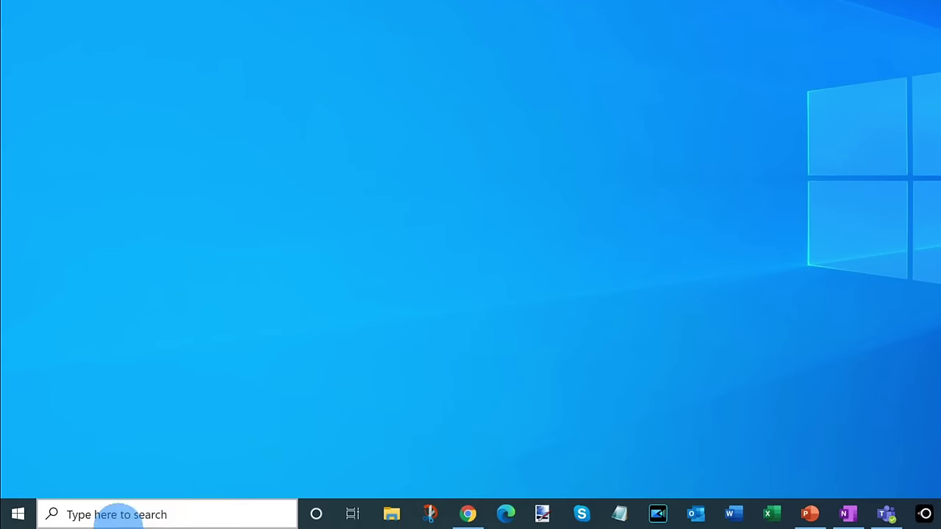
left_click(152, 514)
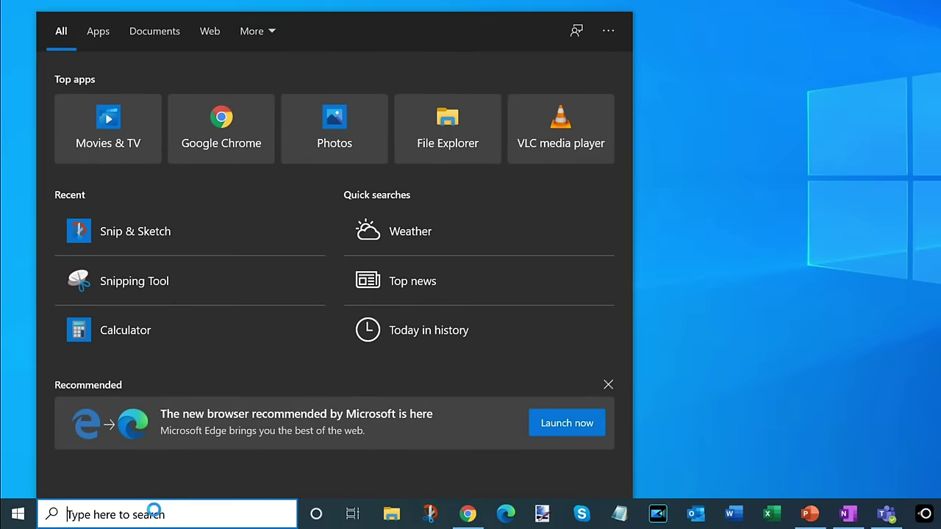
type("s")
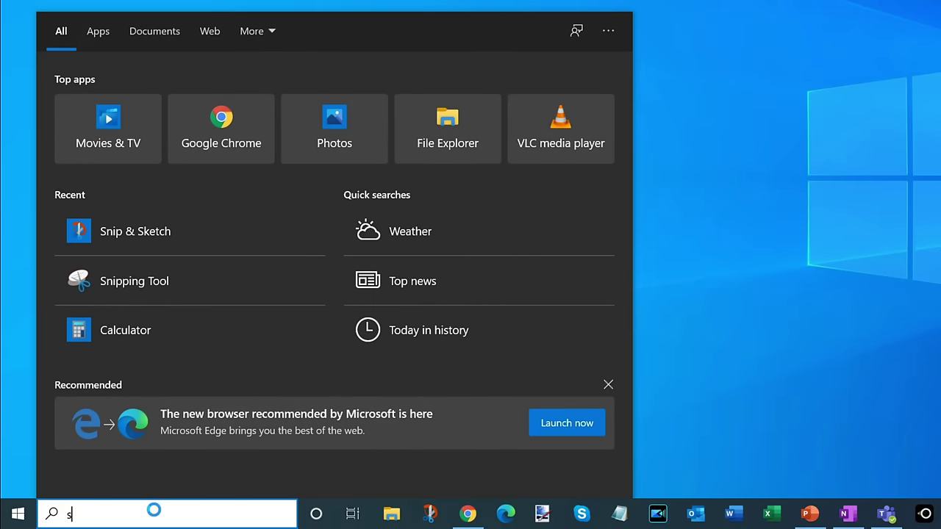
type("nip &")
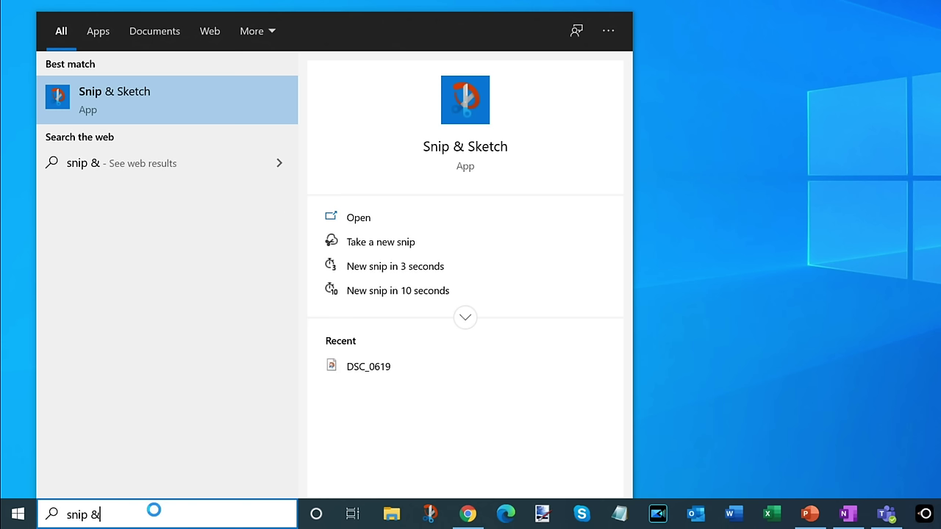
left_click(153, 102)
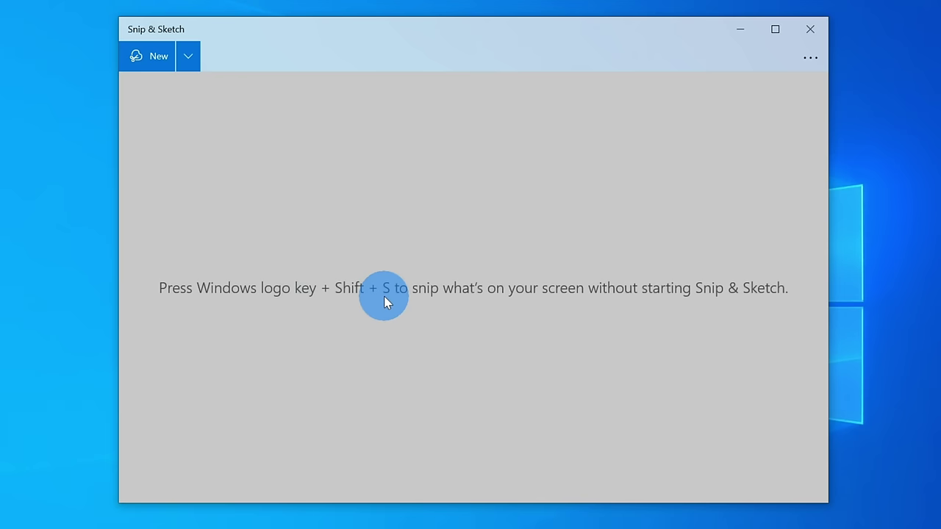
mouse_move(405, 526)
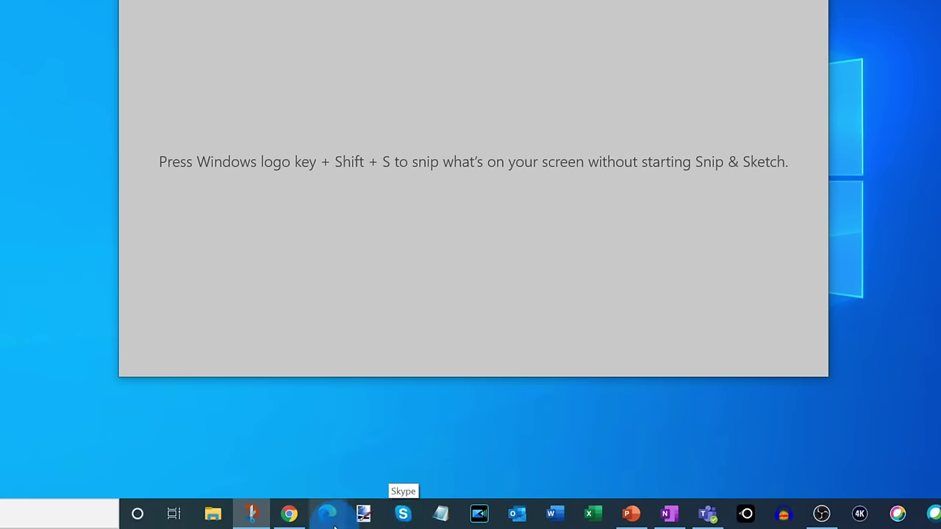
mouse_move(255, 516)
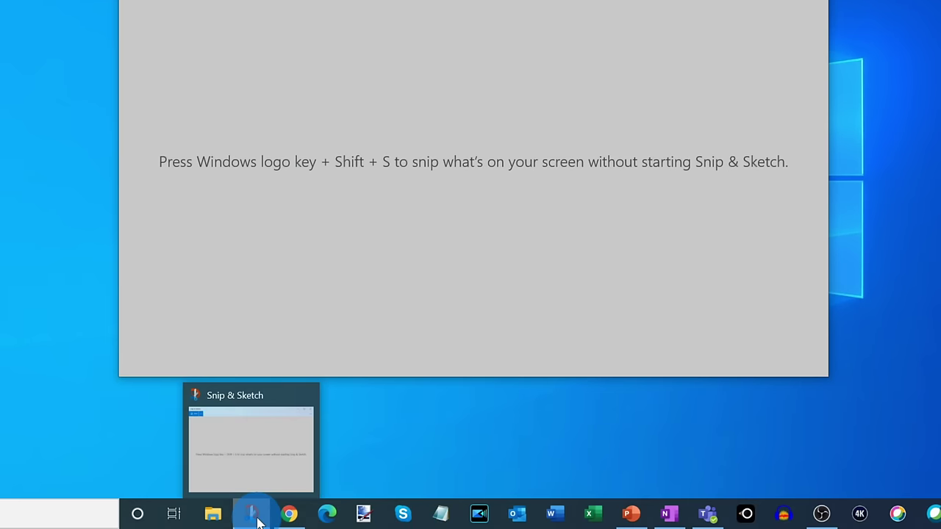
right_click(257, 520)
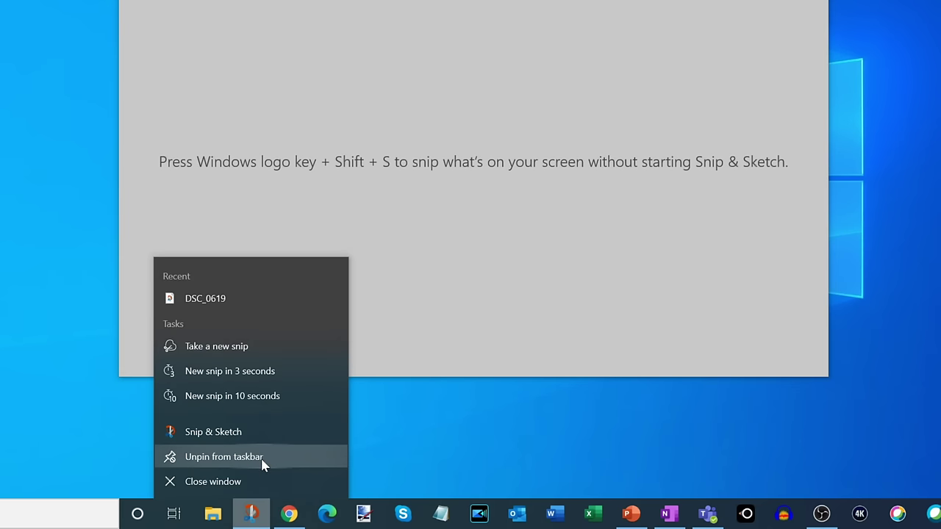
left_click(461, 282)
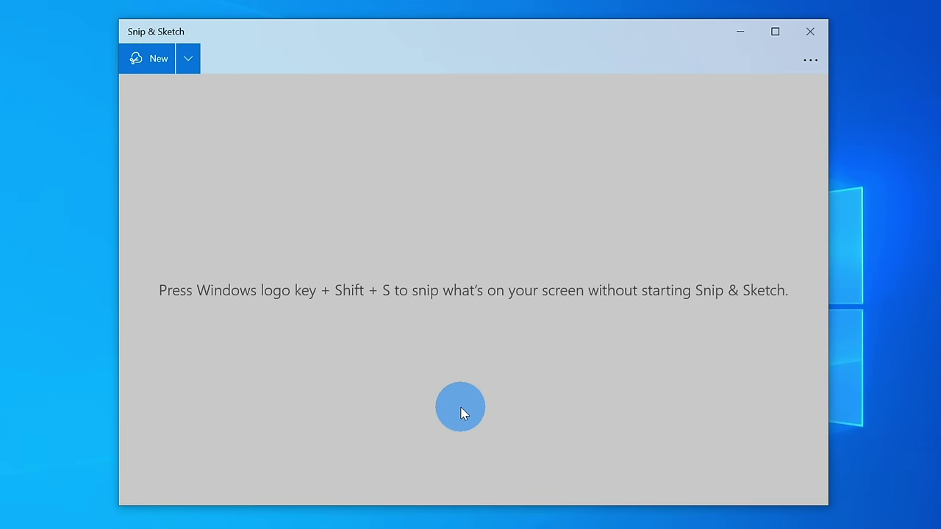
left_click(154, 68)
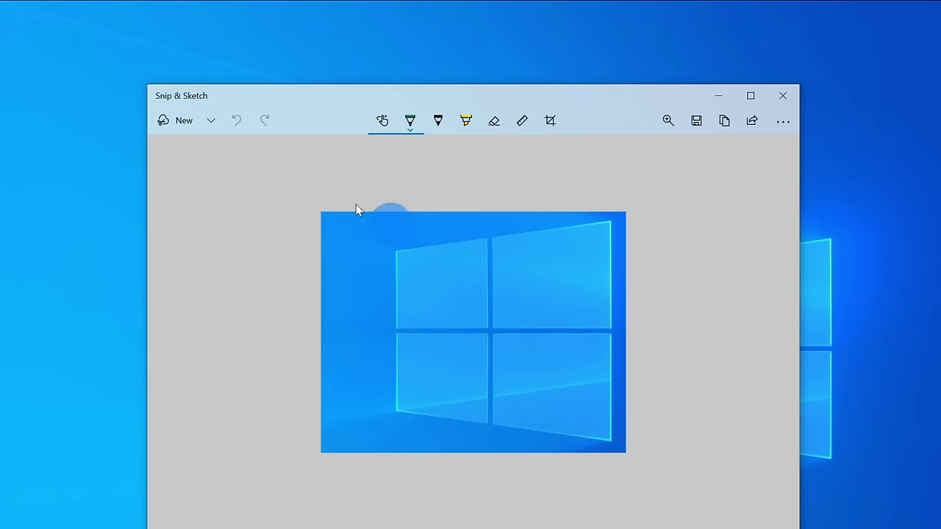
- Start a new snip and try the freeform and window modes on the Chrome window
left_click(183, 120)
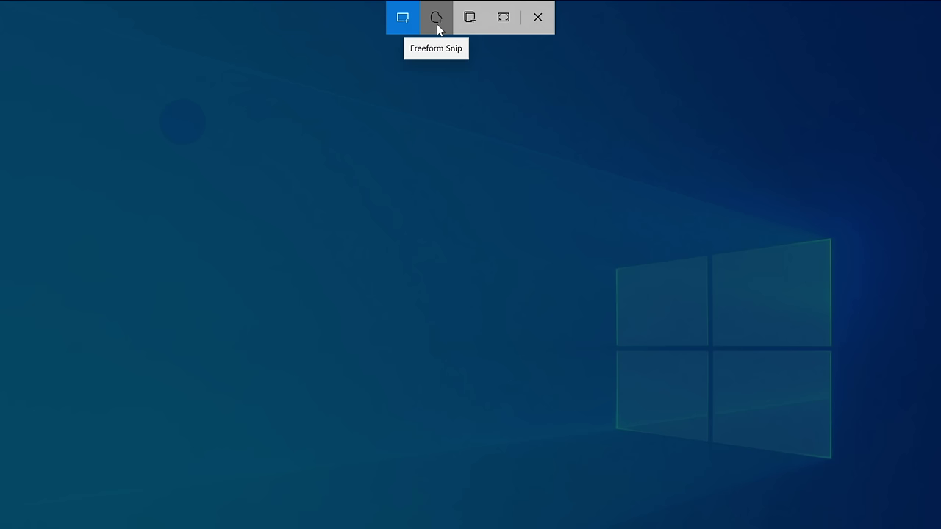
left_click(437, 28)
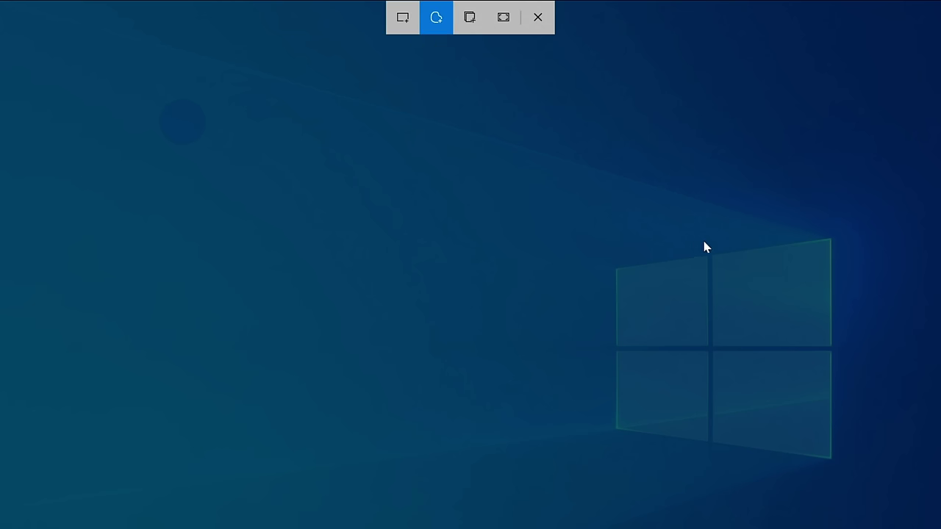
mouse_move(704, 242)
left_mouse_down()
mouse_move(614, 265)
mouse_move(598, 395)
mouse_move(670, 447)
mouse_move(826, 469)
mouse_move(849, 382)
mouse_move(846, 238)
mouse_move(801, 222)
mouse_move(757, 225)
left_mouse_up()
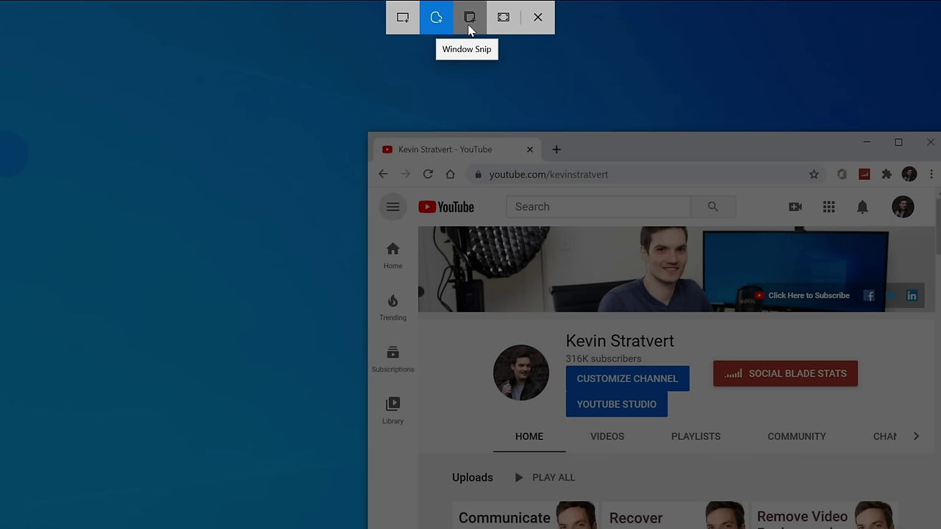
left_click(470, 28)
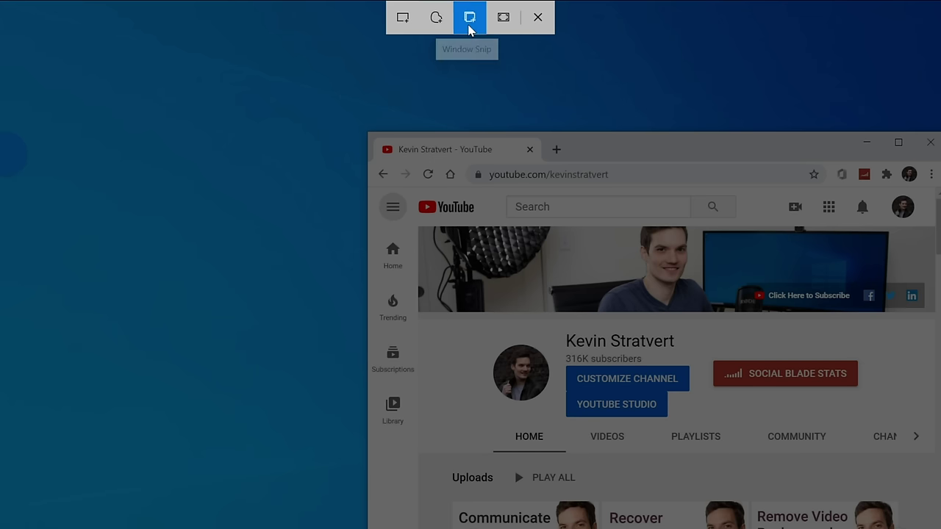
left_click(684, 384)
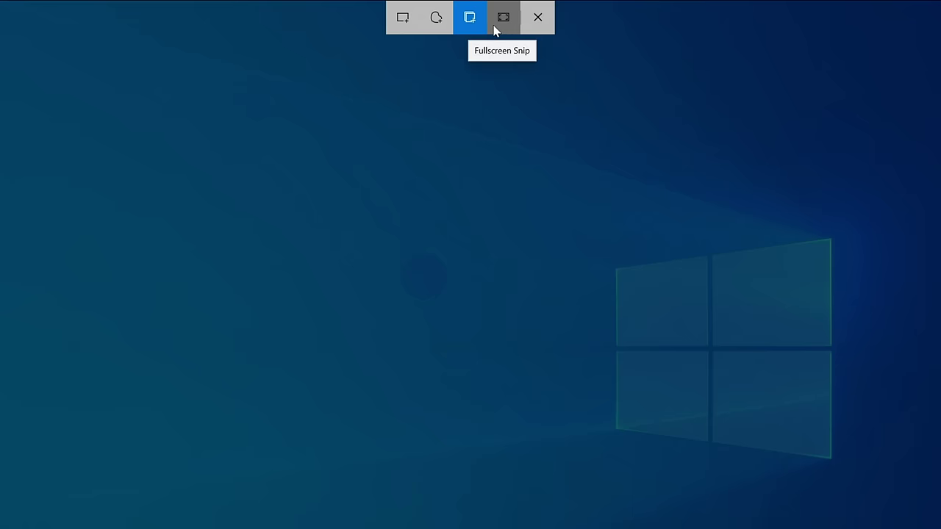
- Take a full-screen snip of the desktop and open it for editing
left_click(503, 18)
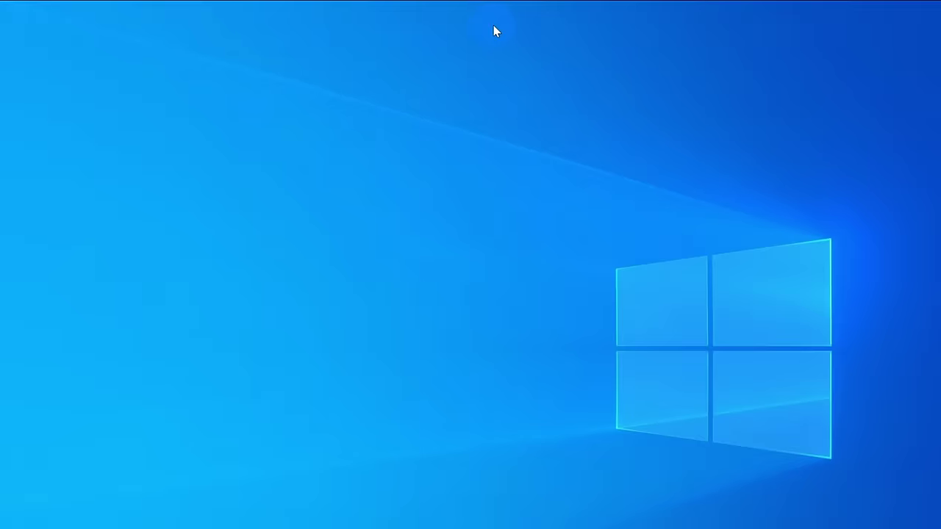
left_click(729, 38)
left_click(773, 174)
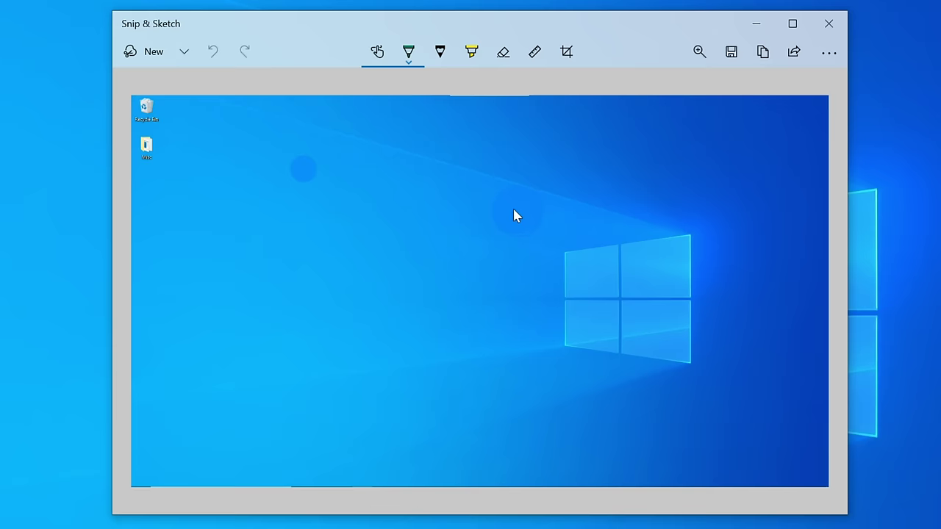
- Show the New dropdown's delayed-snip choices, then close the list
left_click(184, 53)
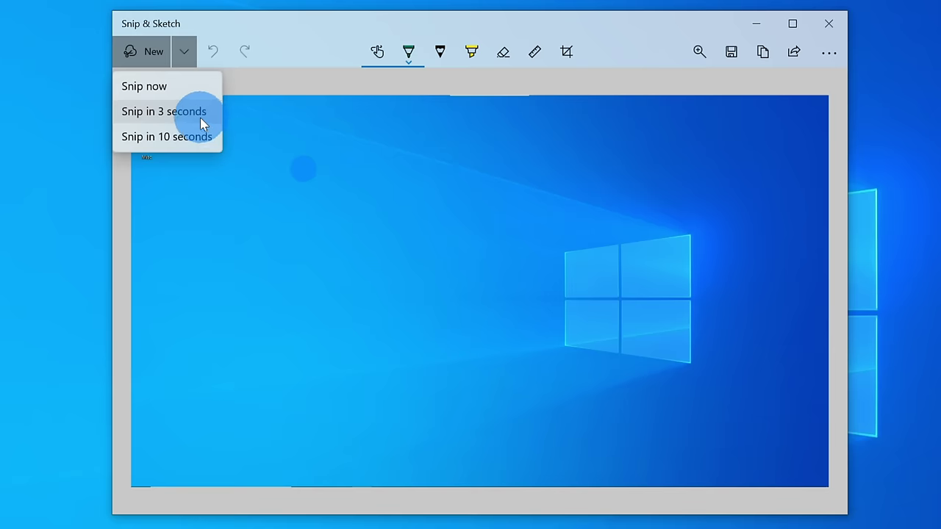
left_click(200, 117)
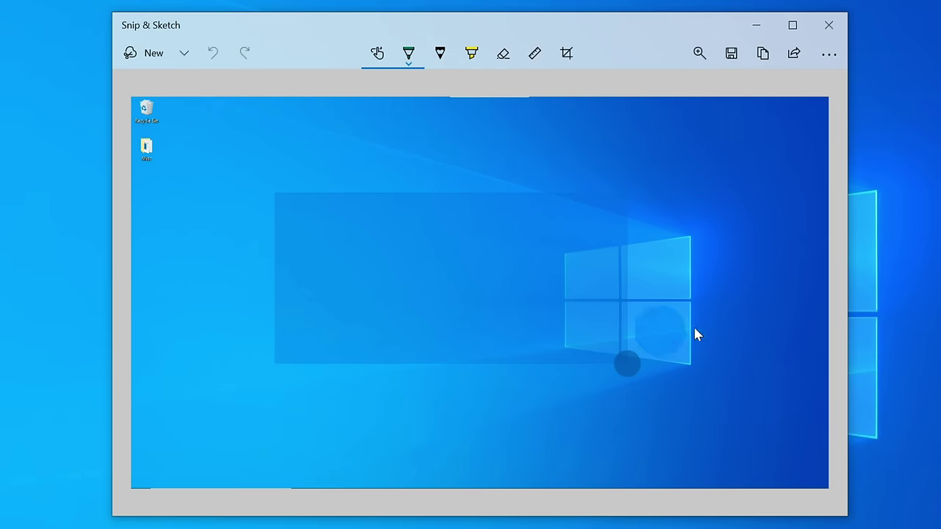
- Dismiss the New dropdown and return to the unannotated desktop capture
left_click(235, 190)
left_click(745, 439)
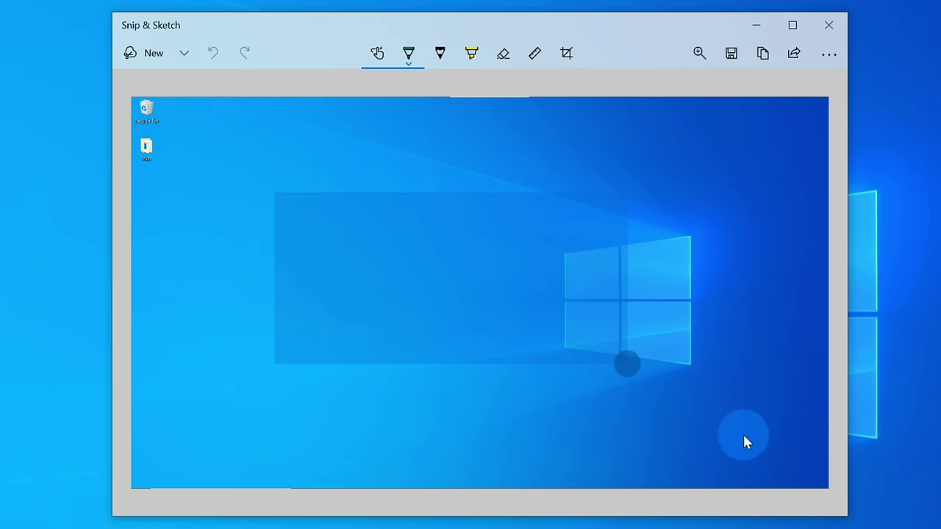
left_click(817, 346)
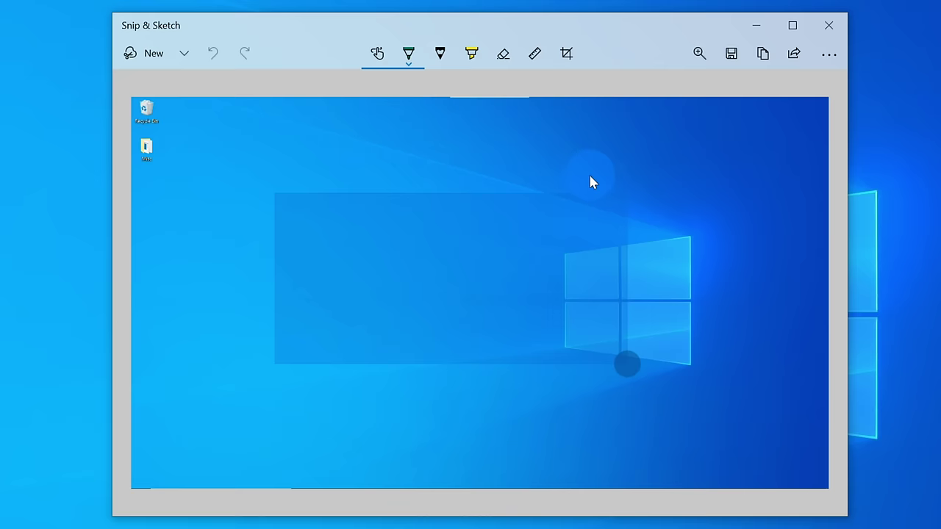
- Set the Ballpoint pen to white at size 13 and draw a freehand curve across the snip
left_click(408, 64)
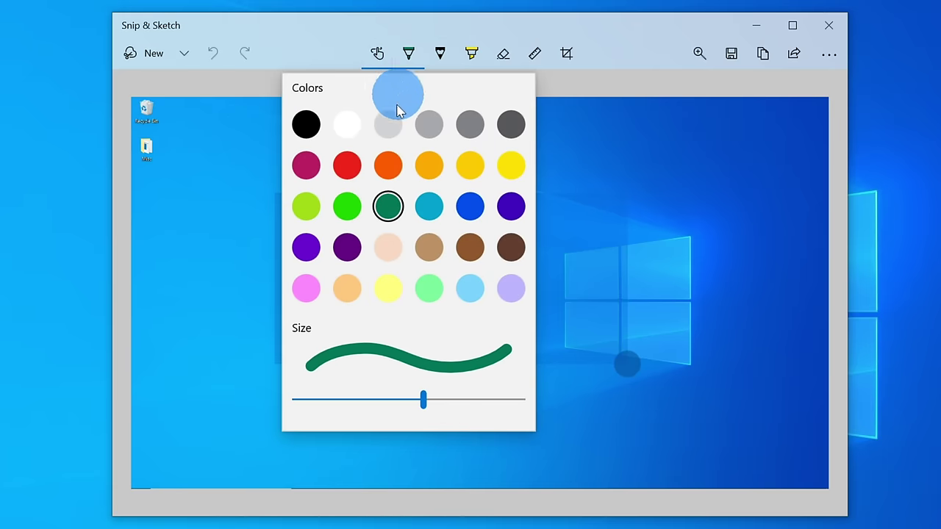
left_click(350, 128)
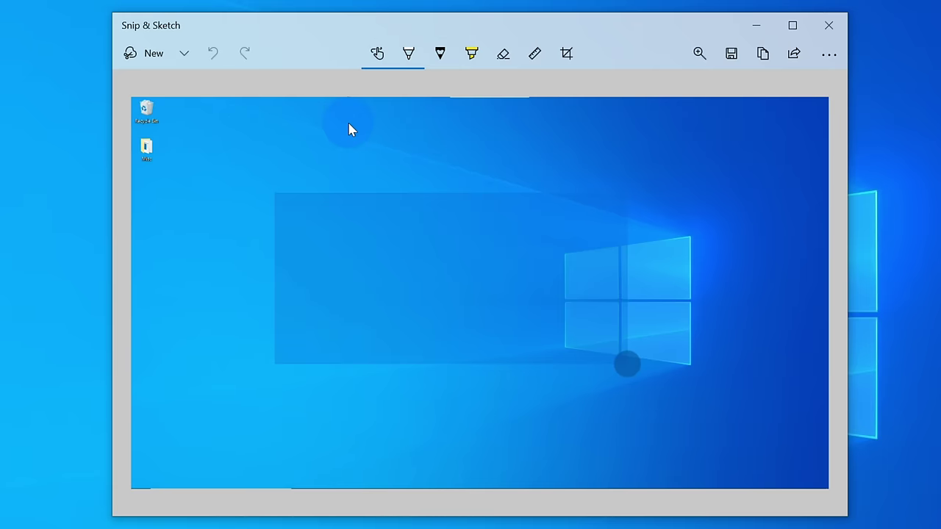
left_click(410, 64)
left_click(422, 397)
mouse_move(421, 398)
left_mouse_down()
mouse_move(479, 395)
mouse_move(357, 398)
mouse_move(412, 397)
left_mouse_up()
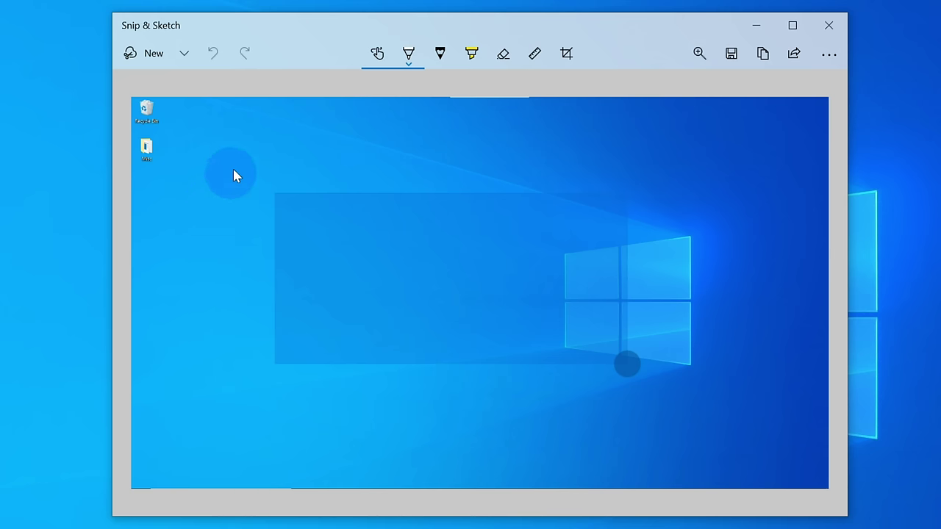
mouse_move(236, 174)
left_mouse_down()
mouse_move(208, 288)
mouse_move(319, 444)
mouse_move(525, 440)
mouse_move(718, 363)
mouse_move(751, 295)
left_mouse_up()
left_click(439, 65)
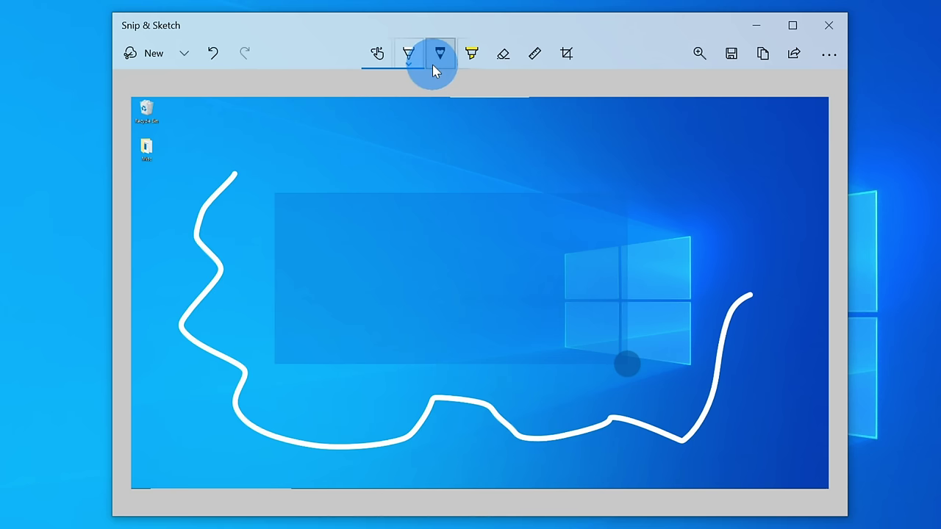
left_click(440, 64)
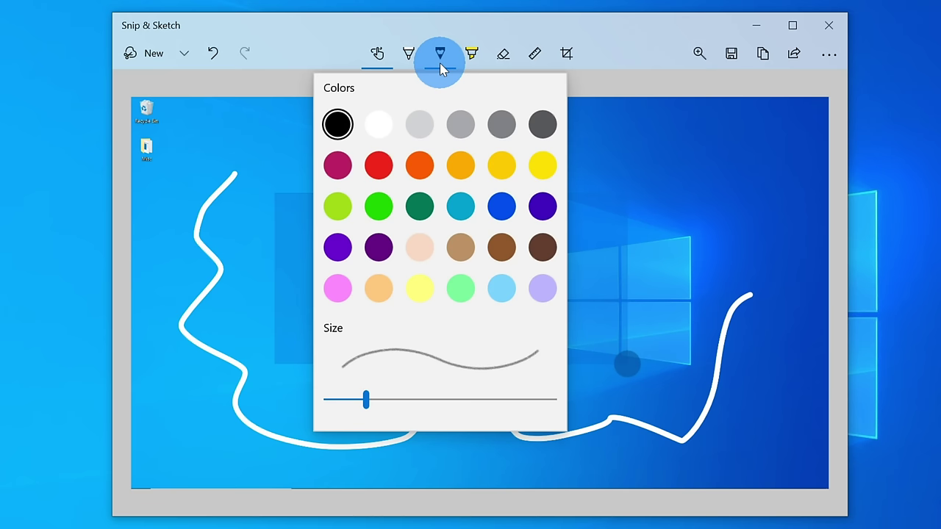
left_click(470, 64)
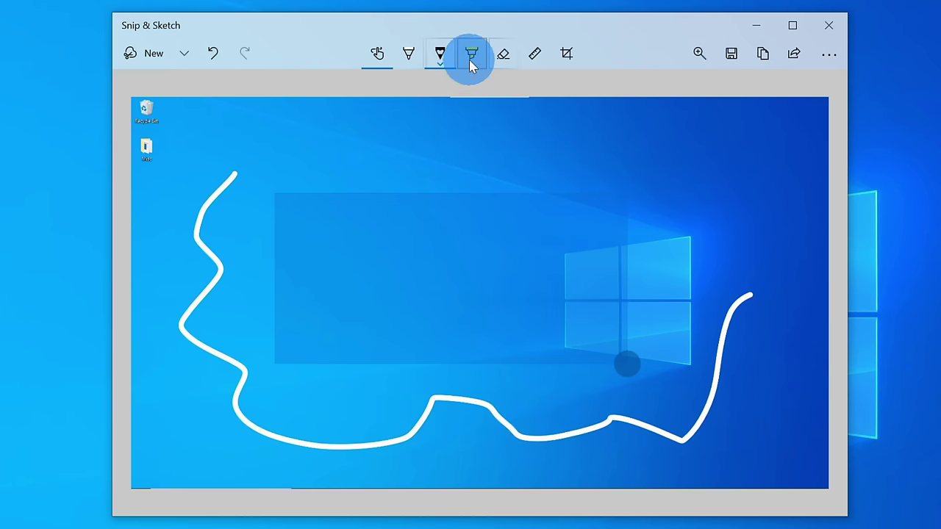
left_click(472, 64)
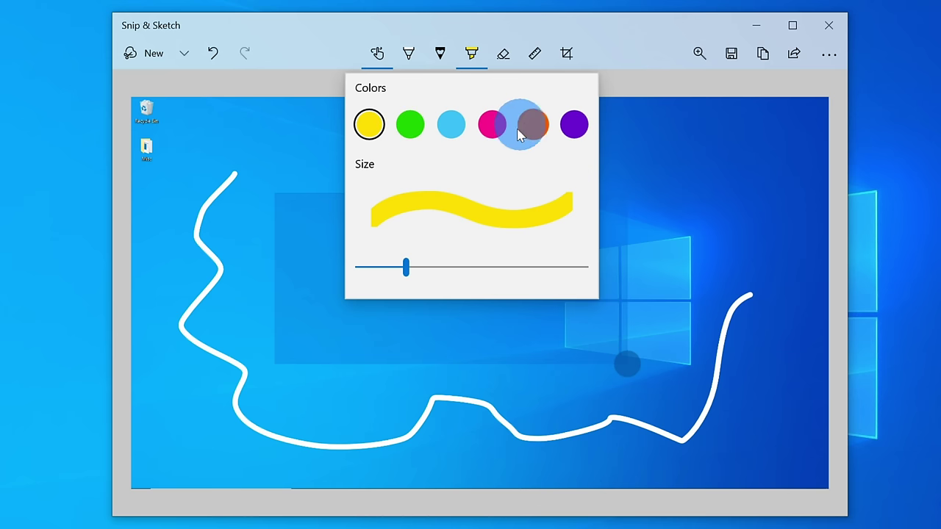
left_click(533, 35)
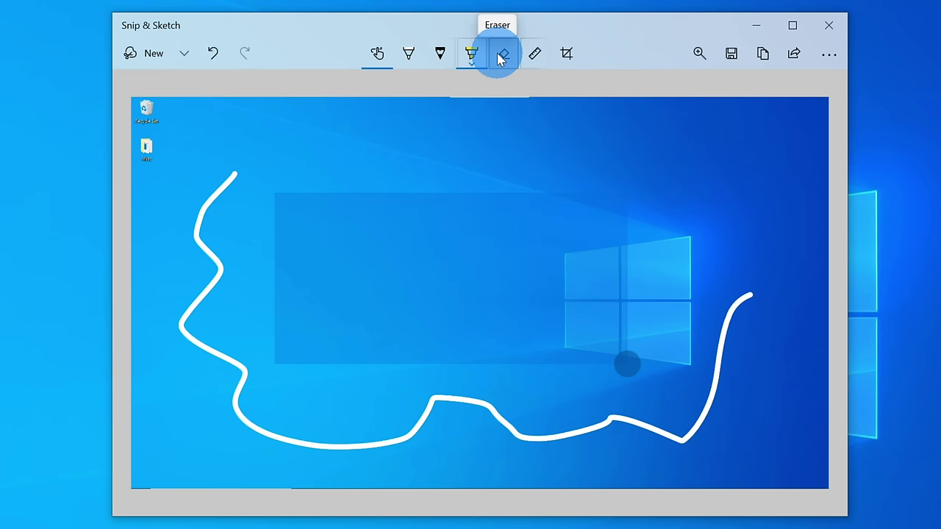
- Rotate the ruler to 19° and draw a thin straight diagonal pencil line along it
left_click(535, 54)
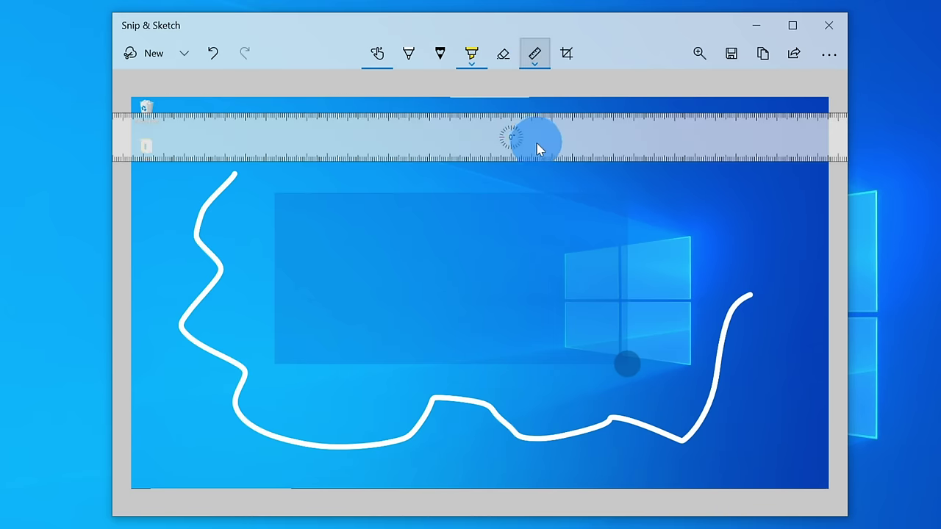
left_click_drag(539, 147, 527, 196)
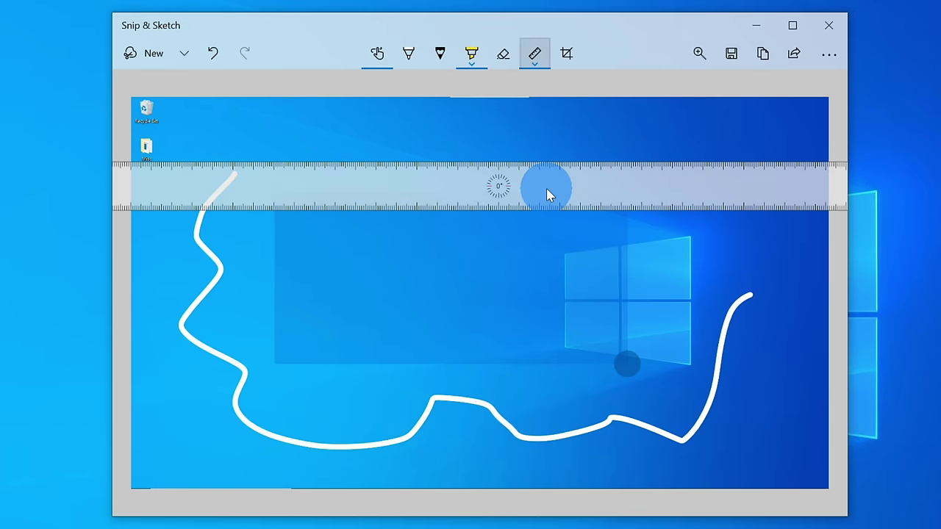
scroll(547, 188, "up", 6)
scroll(546, 188, "down", 11)
scroll(546, 188, "down", 9)
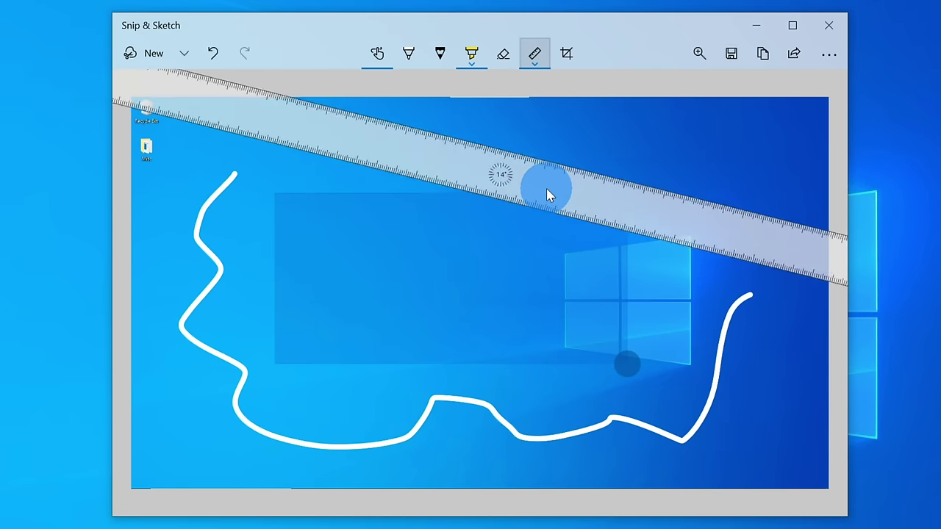
scroll(551, 189, "down", 5)
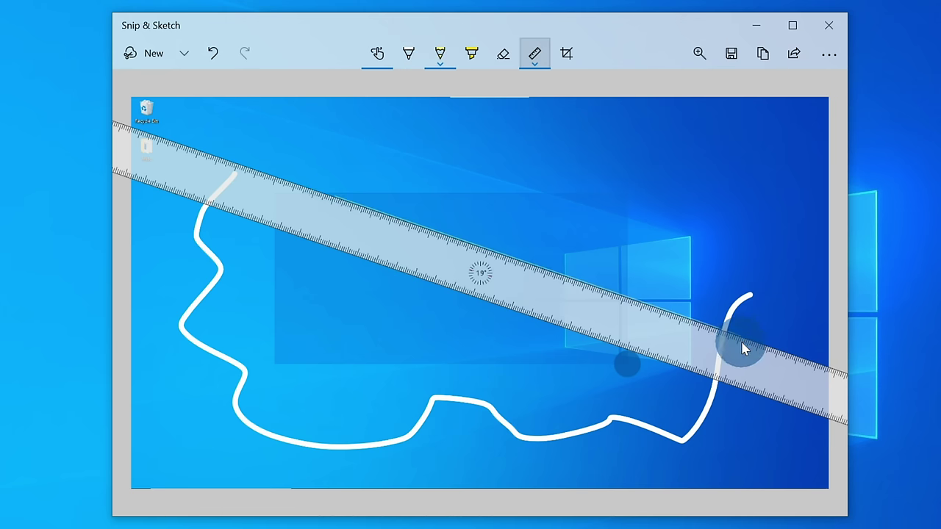
left_click_drag(553, 299, 533, 394)
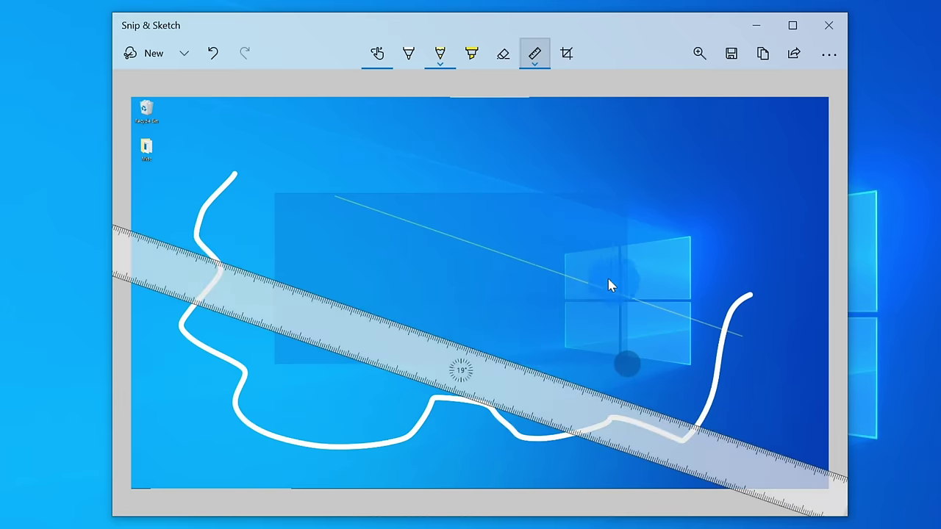
left_click(566, 51)
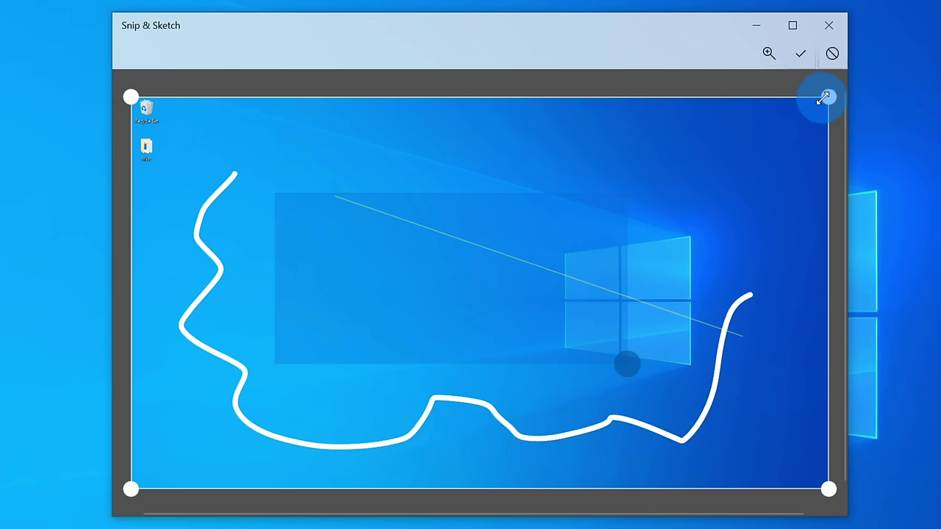
- Pull the top-right and left crop handles inward to exclude the desktop icons, and apply the crop
left_click_drag(829, 97, 753, 120)
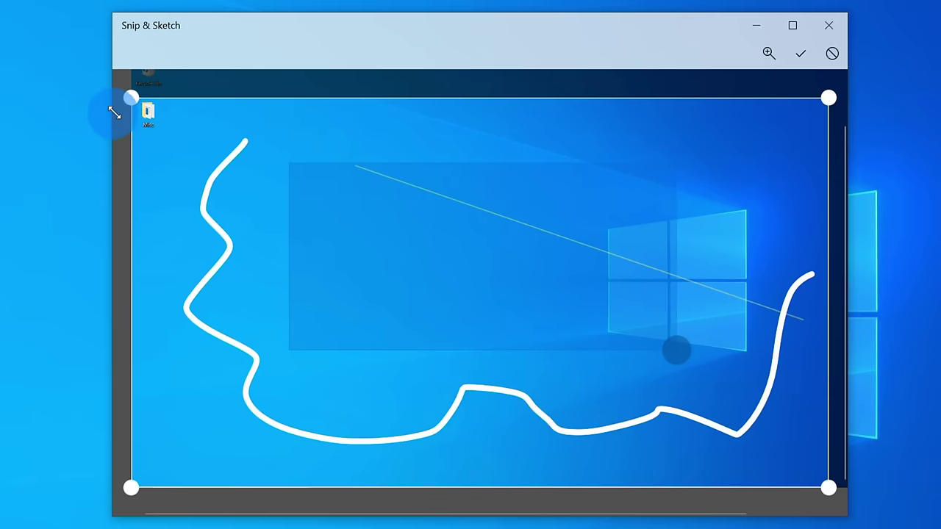
left_click_drag(127, 100, 198, 94)
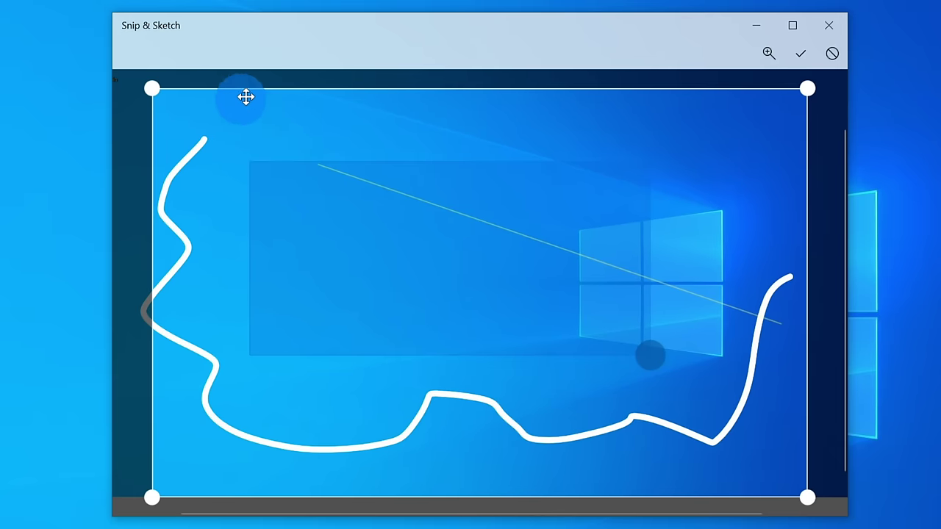
left_click(801, 56)
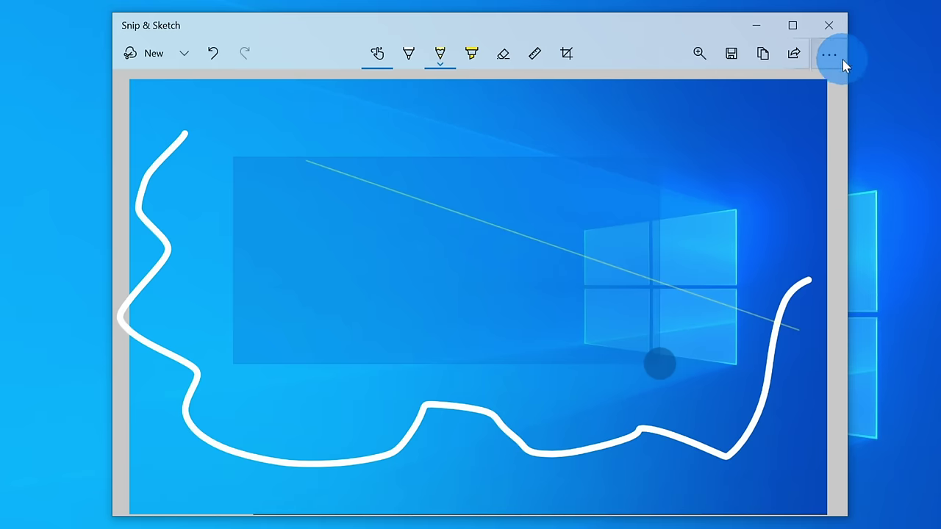
- Try the zoom options, then copy the cropped, annotated snip to the clipboard
left_click(699, 53)
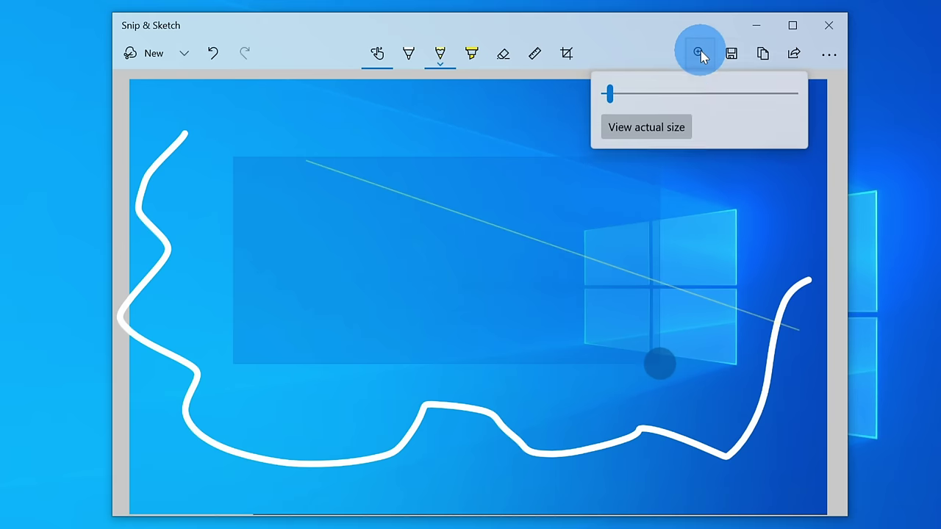
left_click(546, 177)
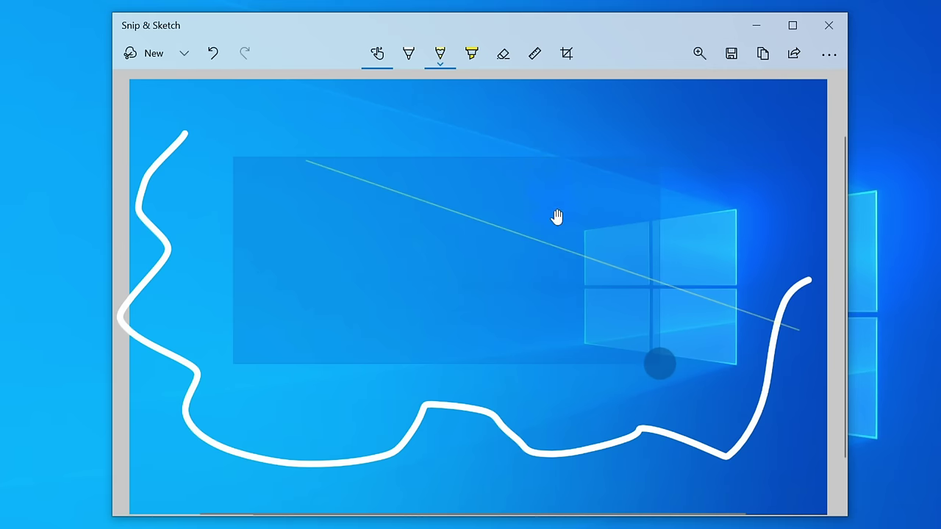
scroll(557, 218, "up", 5)
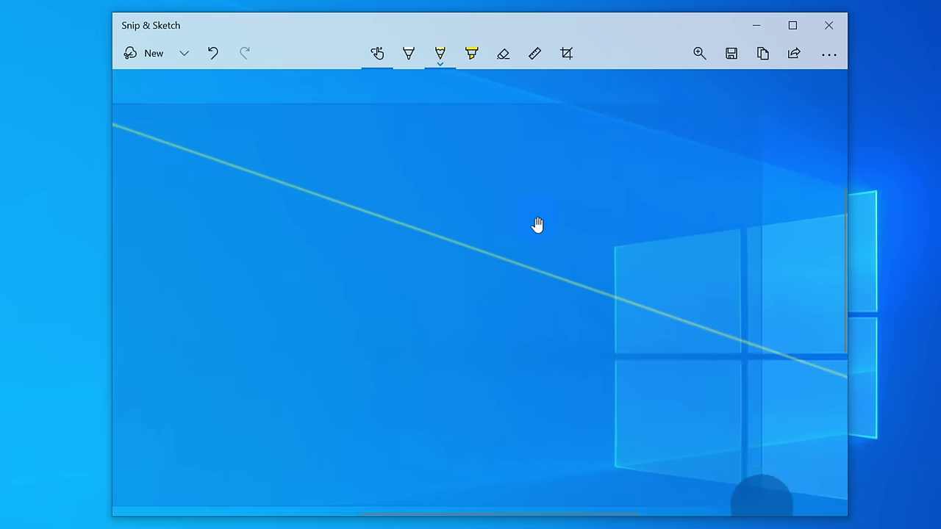
scroll(538, 225, "down", 5)
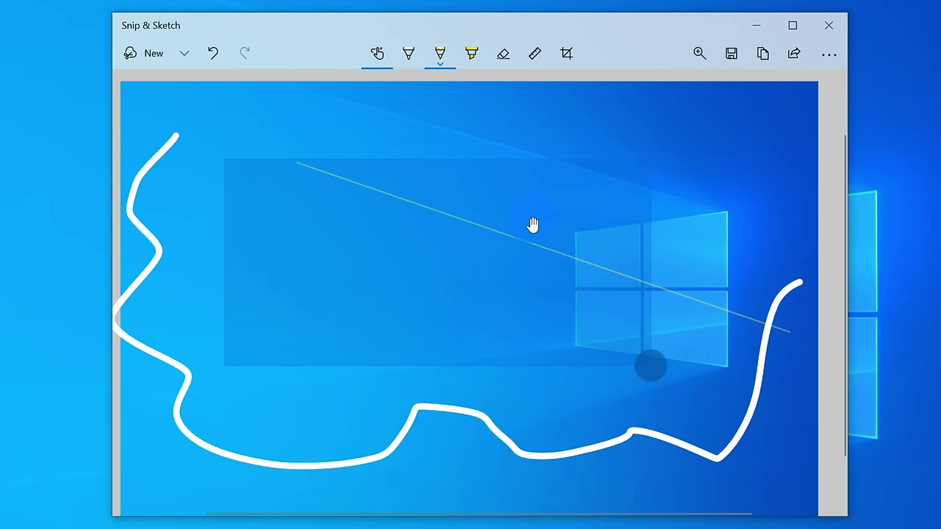
left_click(733, 55)
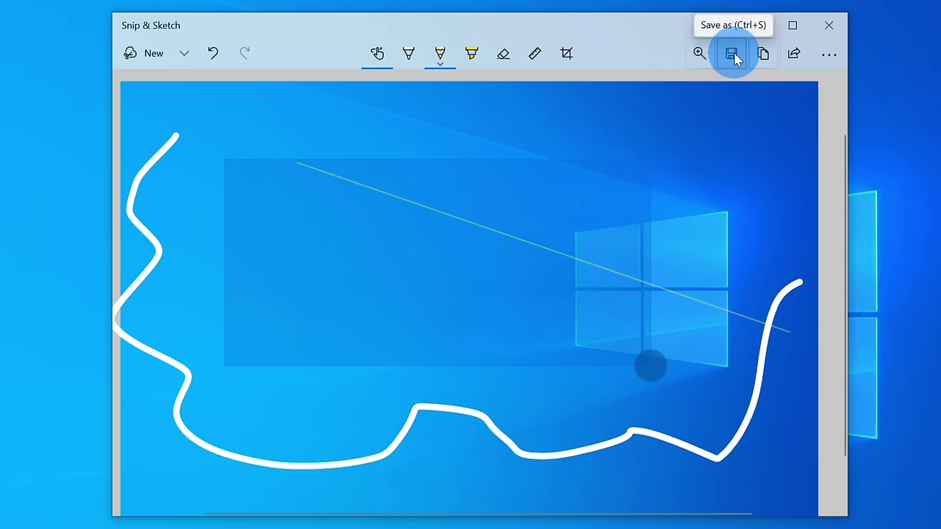
left_click(762, 56)
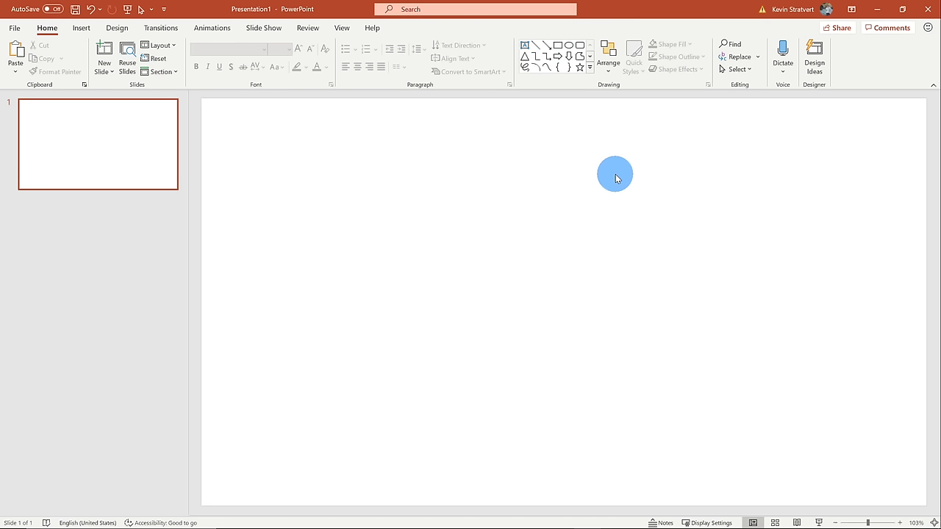
- Paste the copied snip onto the blank PowerPoint slide with Ctrl+V
key("ctrl+v")
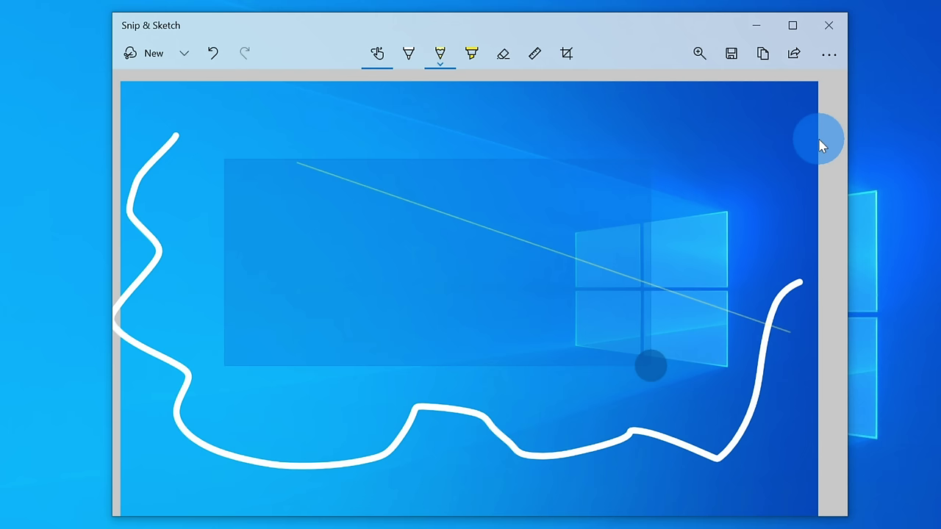
- Preview the snip's Share panel, then review and close the "See more" options list
left_click(794, 54)
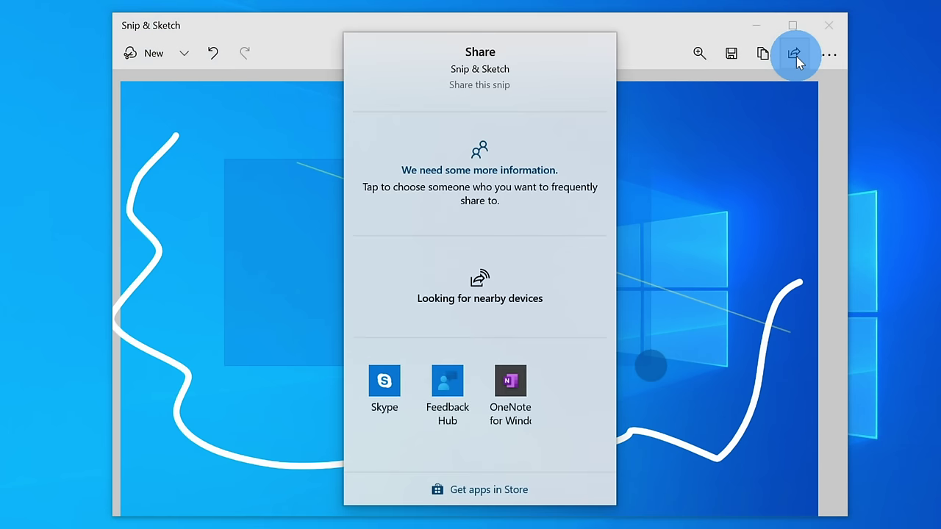
left_click(797, 56)
left_click(830, 57)
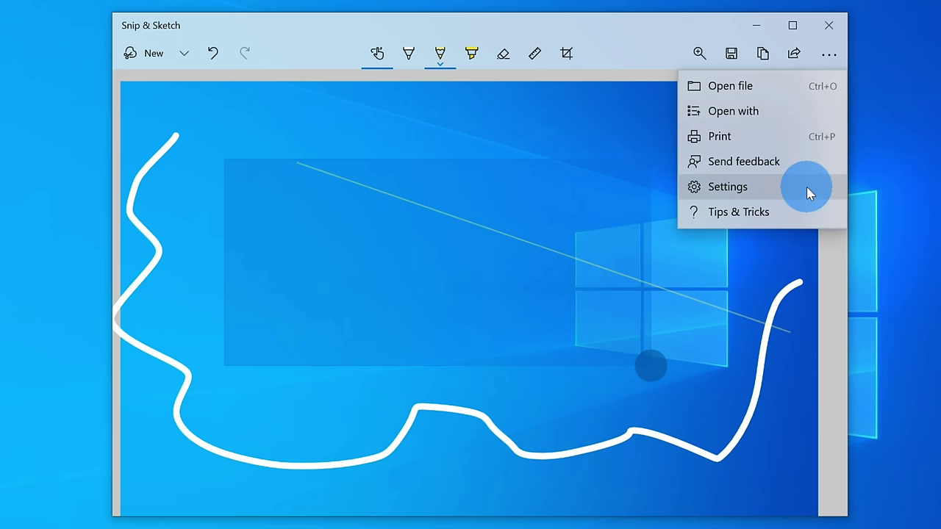
left_click(696, 26)
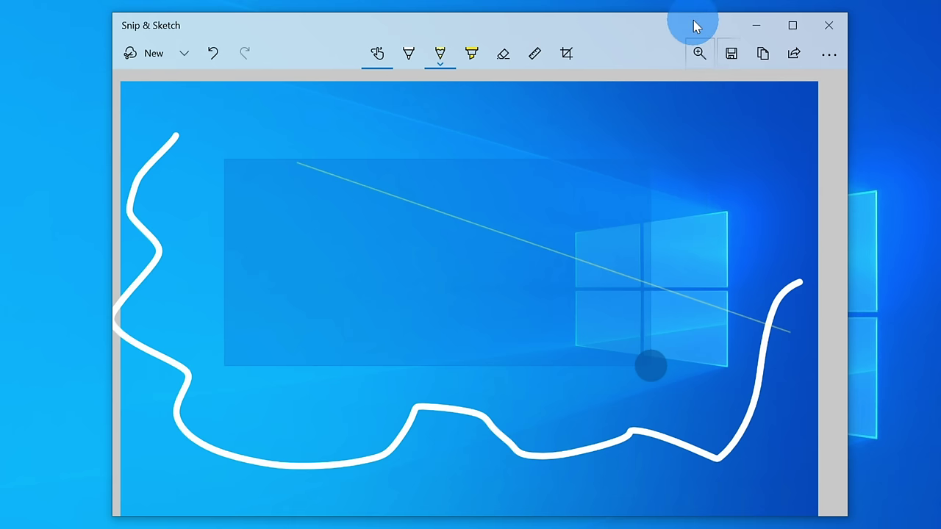